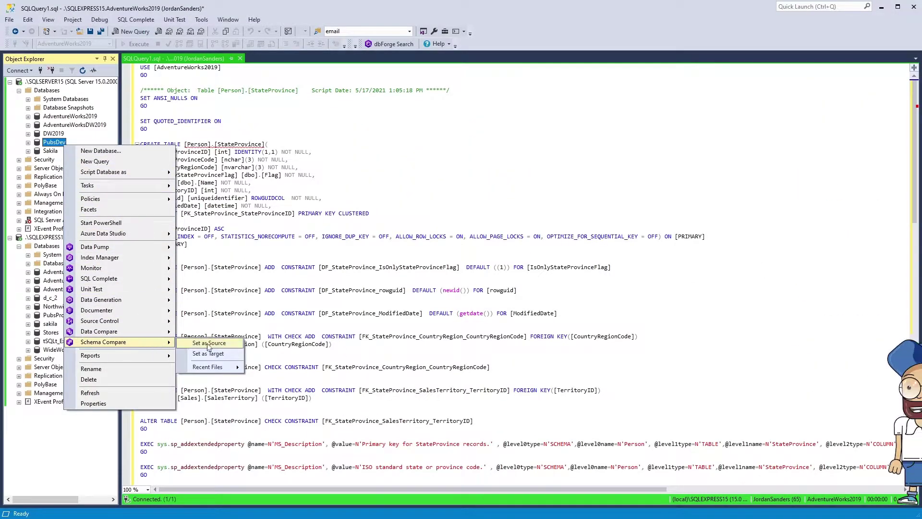
Step: Start a schema comparison with PubsDev as source and PubsProd as target
left_click(209, 343)
left_click(55, 315)
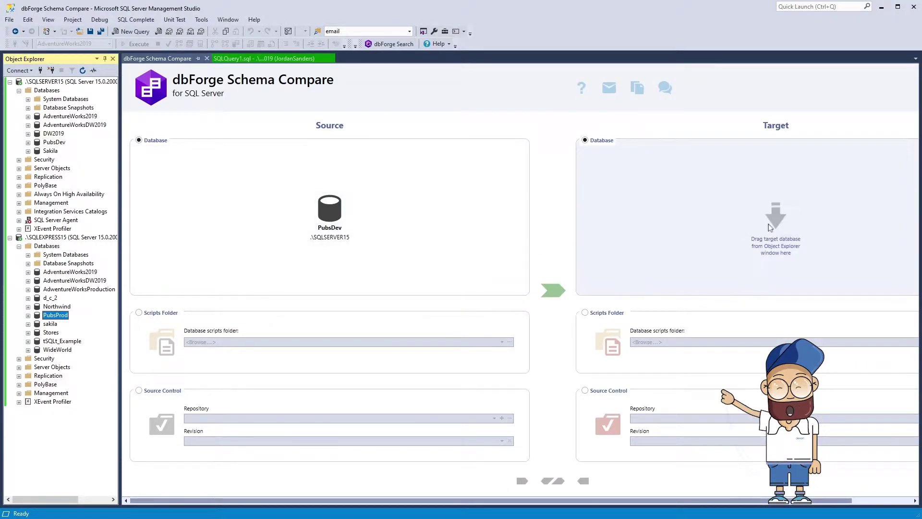
left_click_drag(303, 291, 770, 228)
left_click(553, 290)
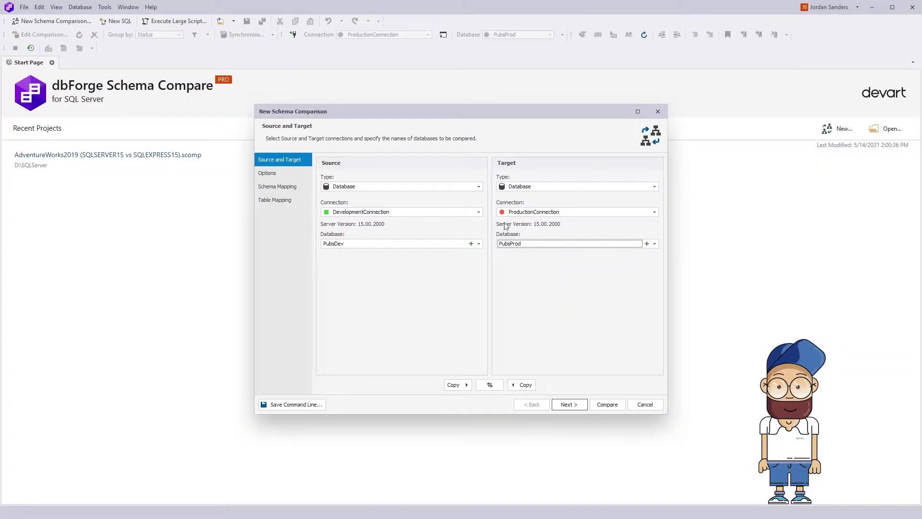
Step: Keep Database as both the source and target type in the new comparison wizard
left_click(478, 187)
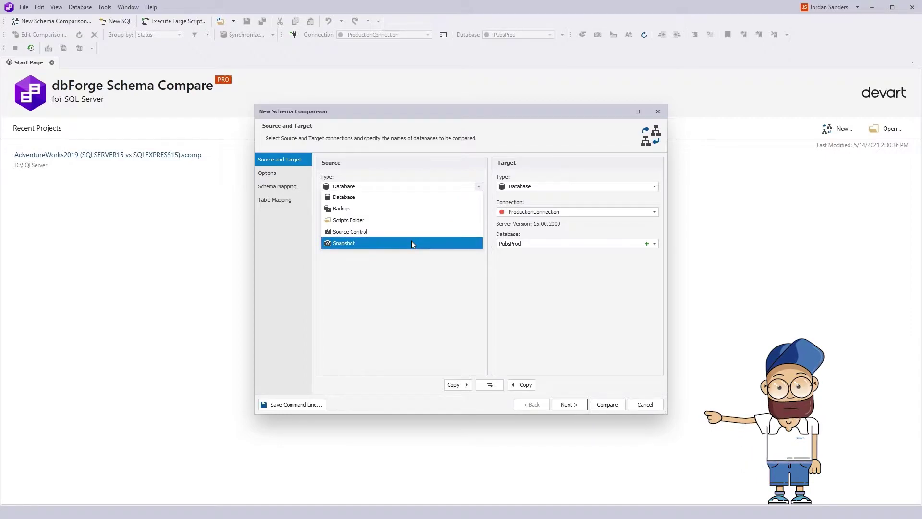
left_click(405, 198)
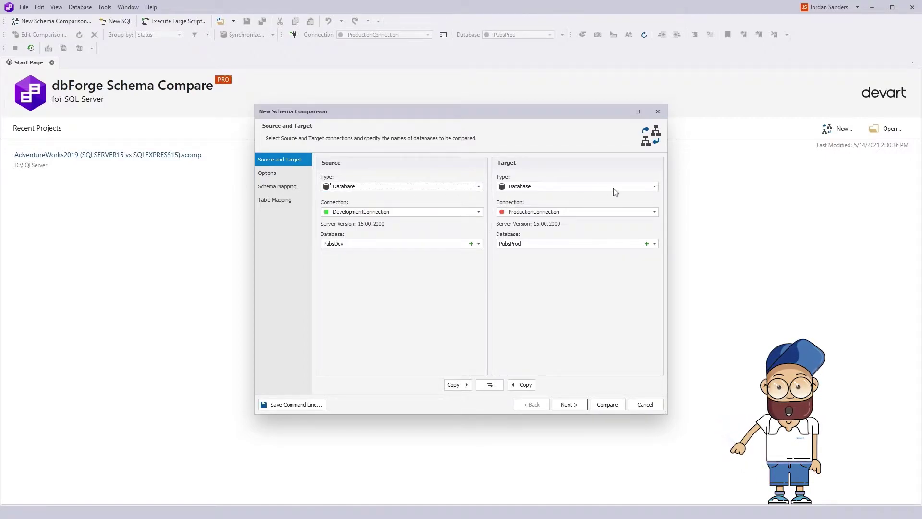
left_click(655, 186)
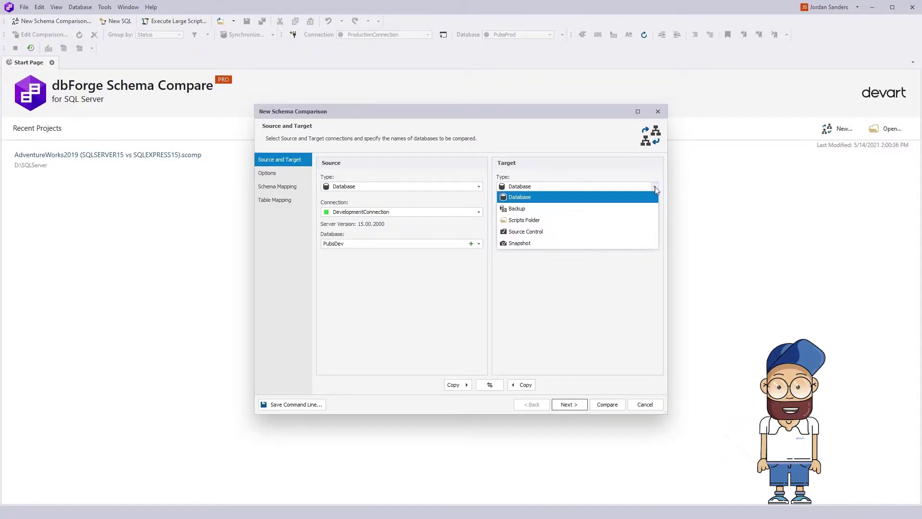
left_click(574, 198)
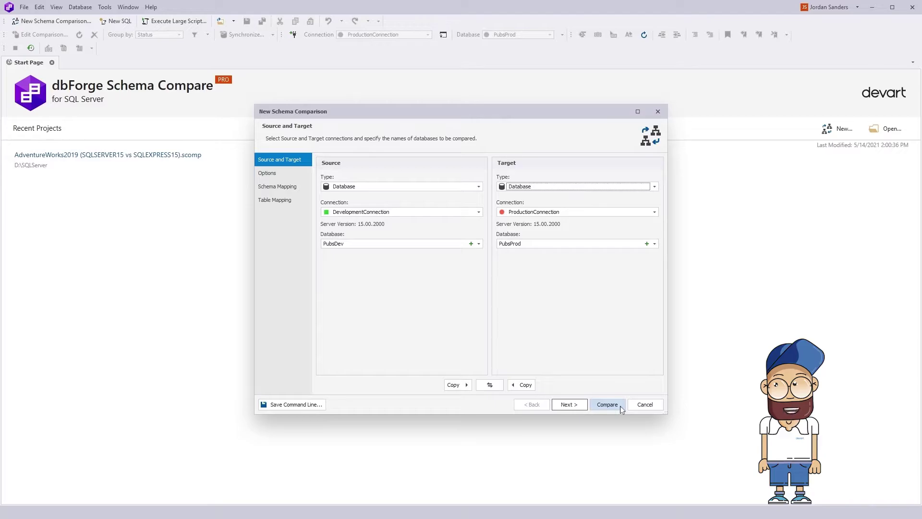
left_click(604, 408)
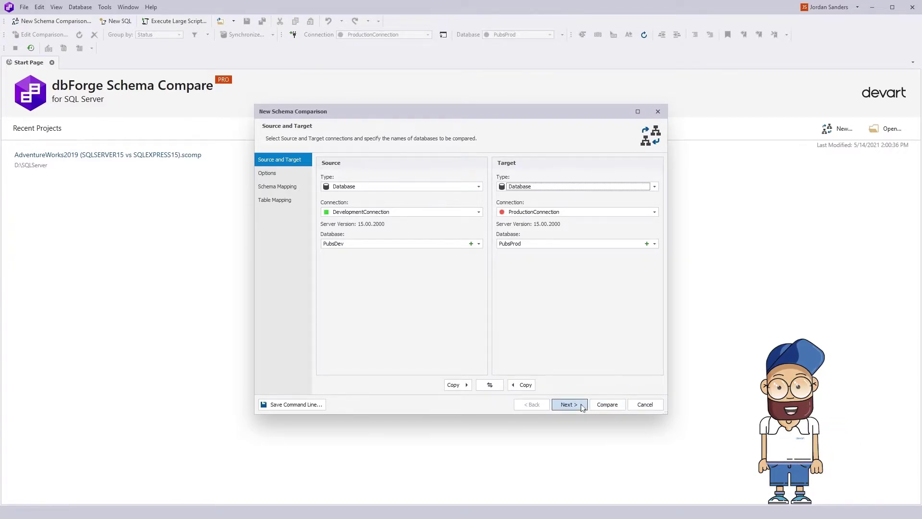
Step: Read the Decrypt encrypted objects and Ignore keyword reduction options, then continue to schema mapping
left_click(569, 404)
left_click(660, 335)
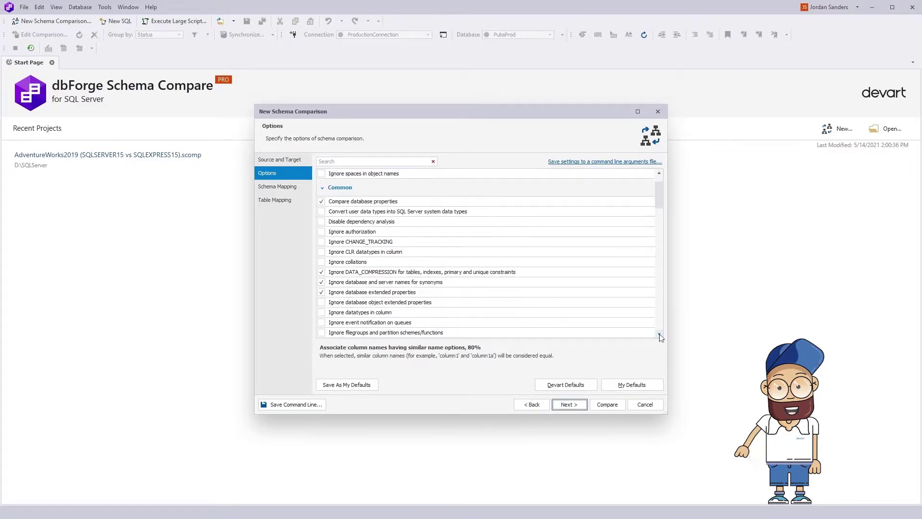
left_click_drag(659, 337, 659, 337)
left_click(418, 244)
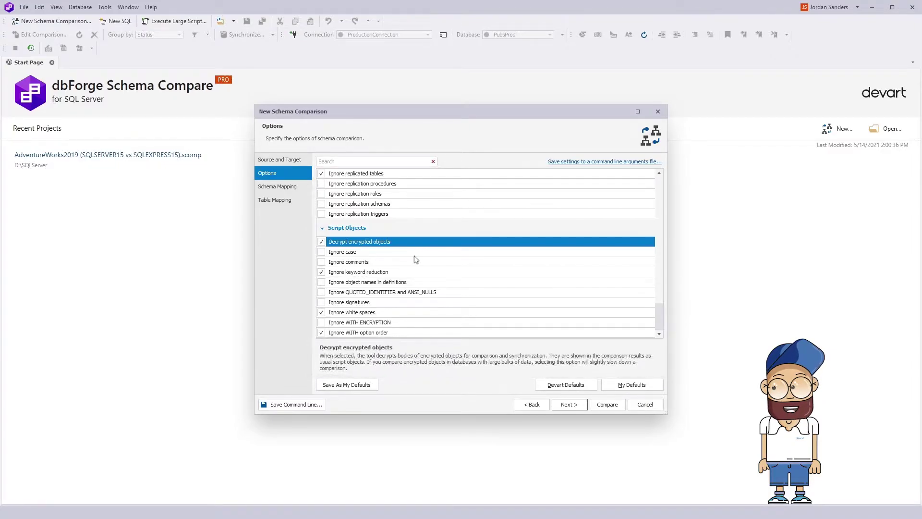
left_click(412, 273)
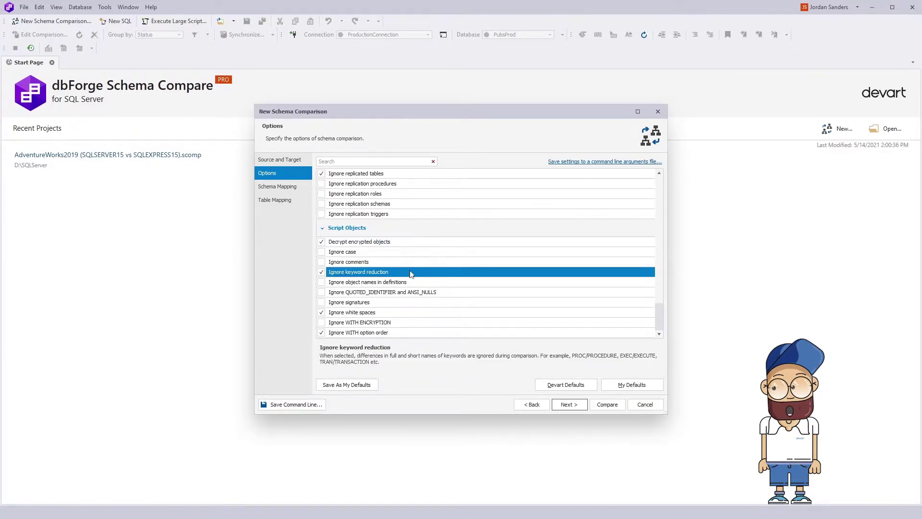
left_click(569, 405)
Step: Map the Sales_Dev schema to Sales_Prod
left_click(660, 235)
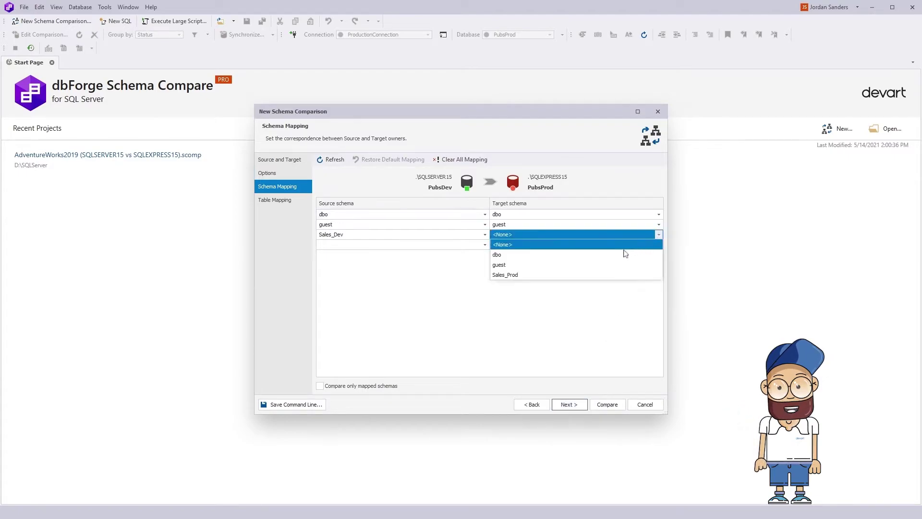
left_click(577, 274)
left_click(570, 405)
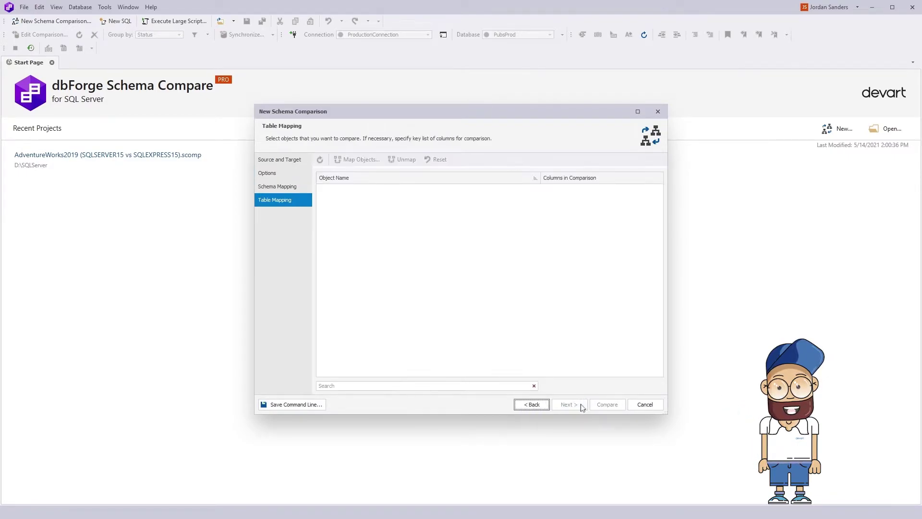
Step: Manually map the pub_info table to pub_info_test
left_click(377, 162)
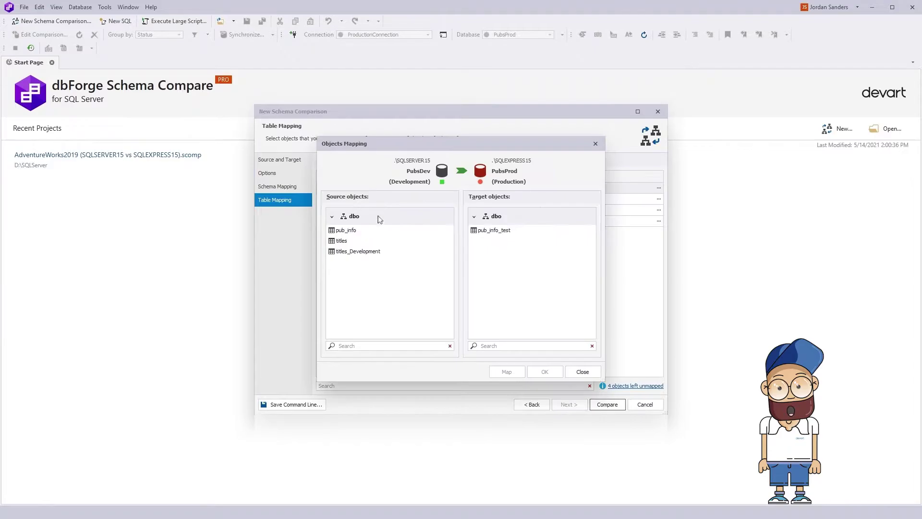
left_click(391, 230)
left_click(519, 230)
left_click(554, 373)
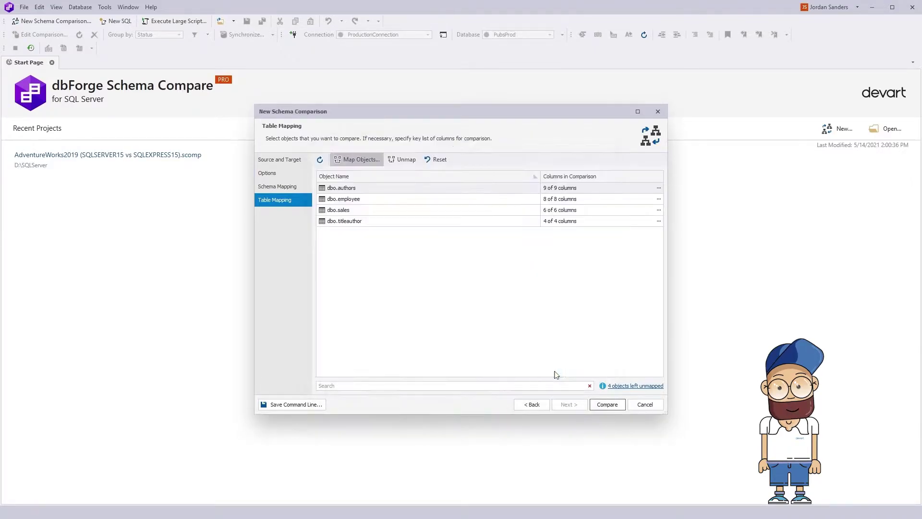
Step: Run the comparison and view the reptq1 procedure's differing scripts
left_click(620, 406)
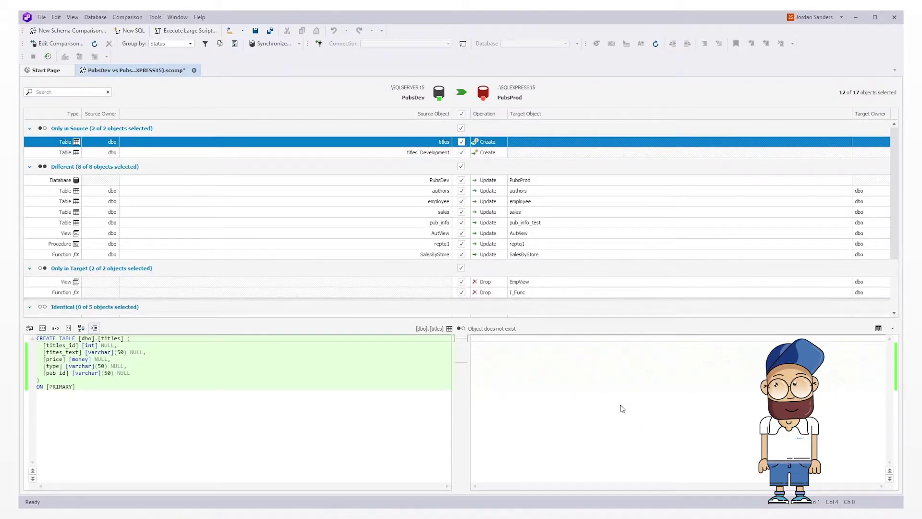
left_click(144, 246)
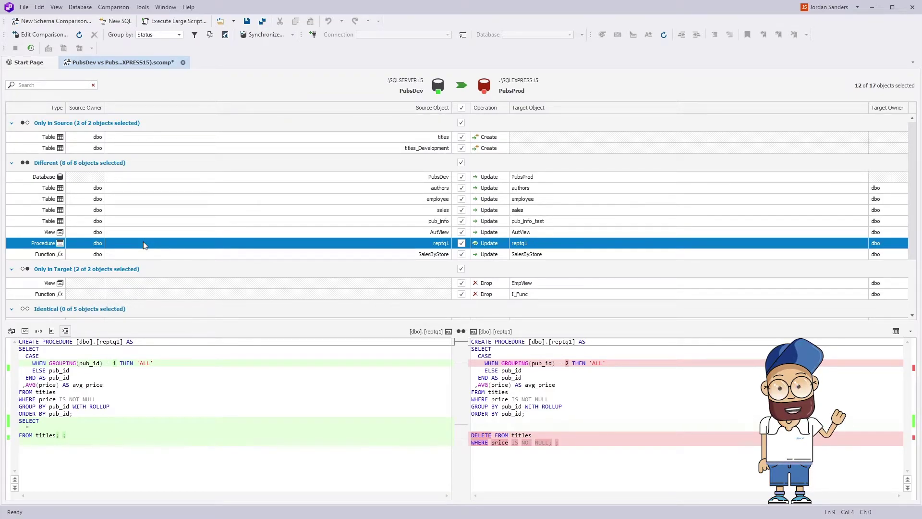
Step: Select only the 8 differing objects and start synchronizing them to PubsProd
left_click(461, 108)
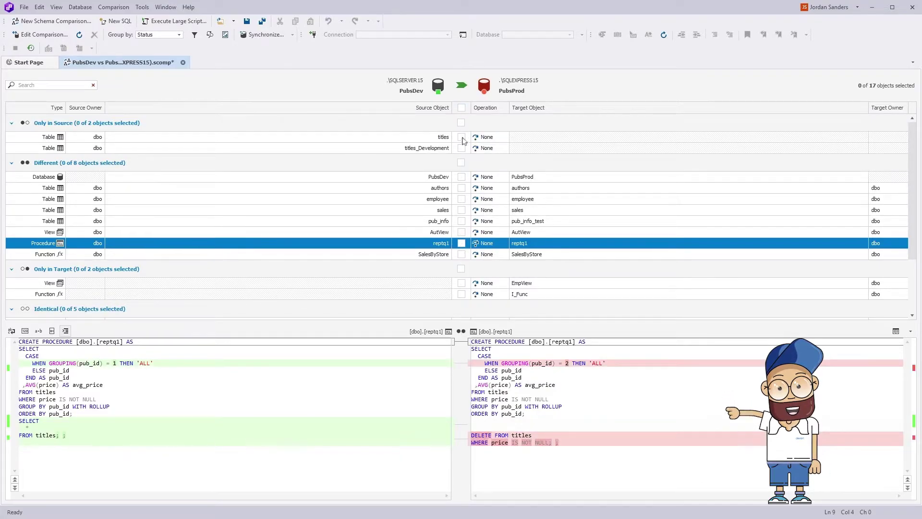
left_click(461, 162)
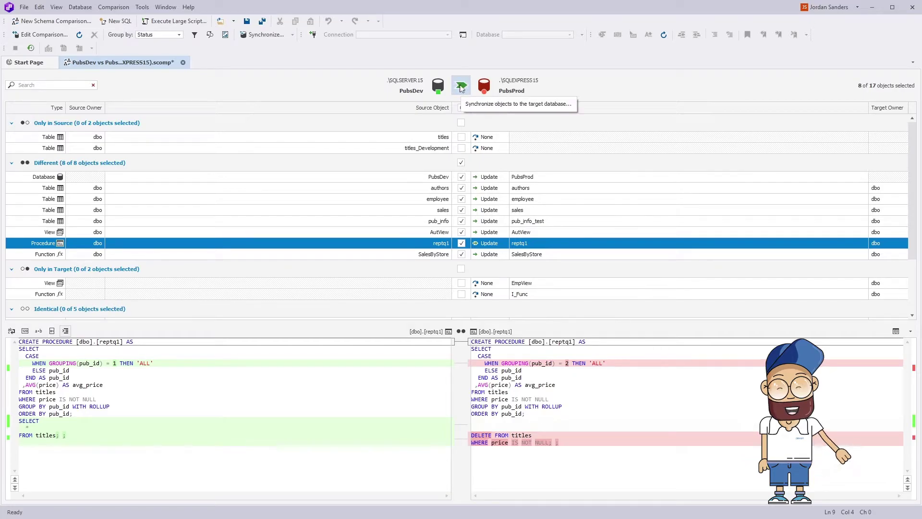
left_click(461, 87)
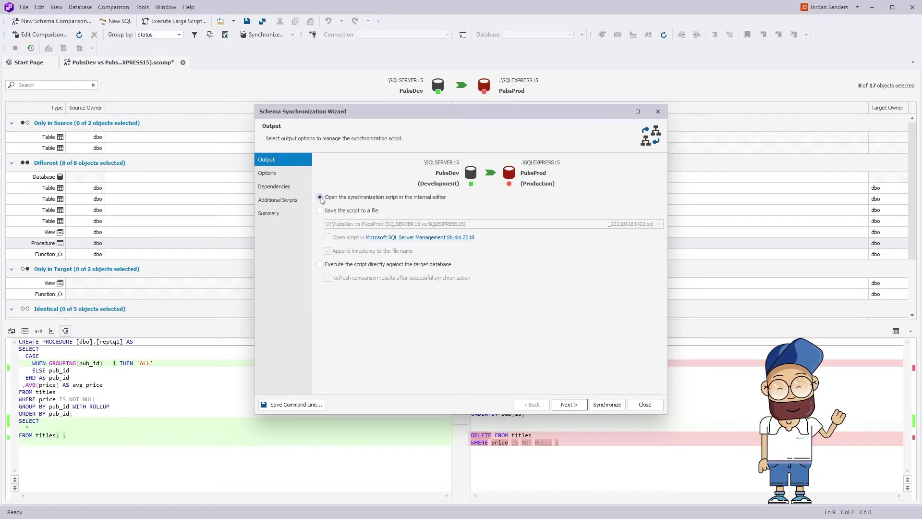
Step: Output the synchronization script to the internal editor and continue to the synchronization options
left_click(320, 209)
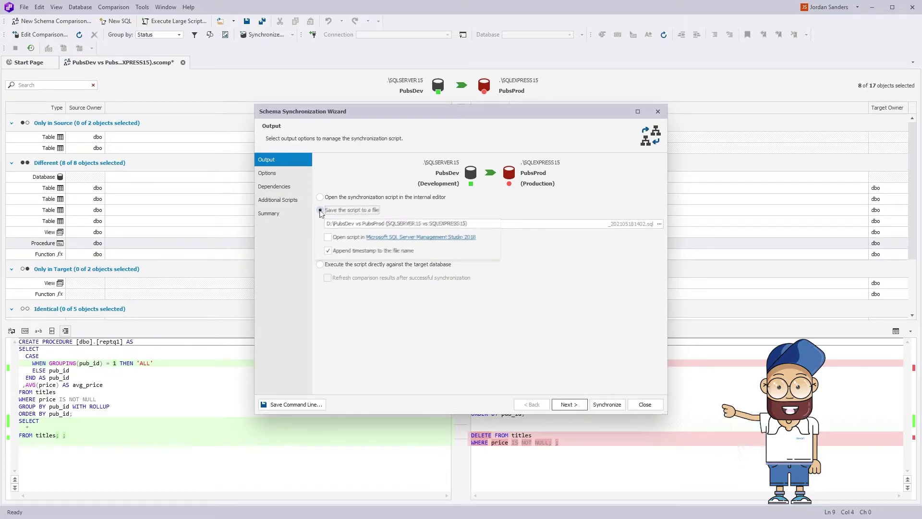
left_click(320, 264)
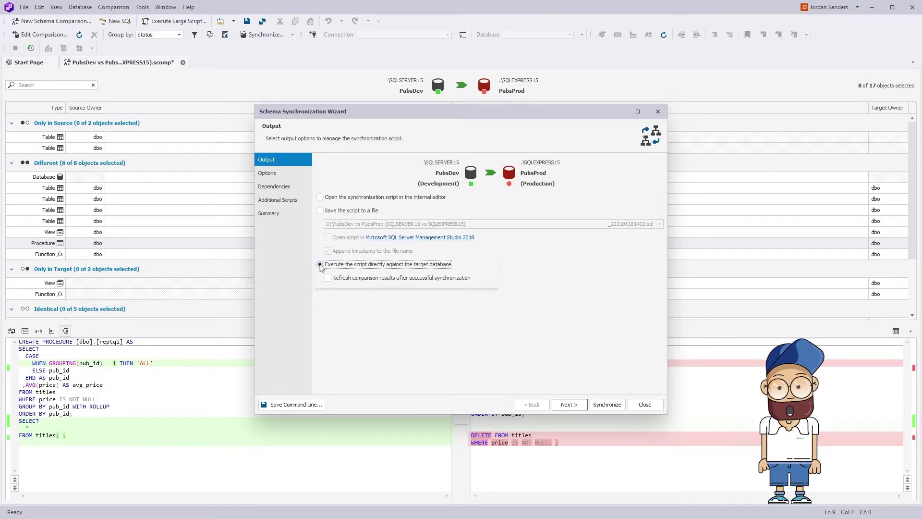
left_click(320, 197)
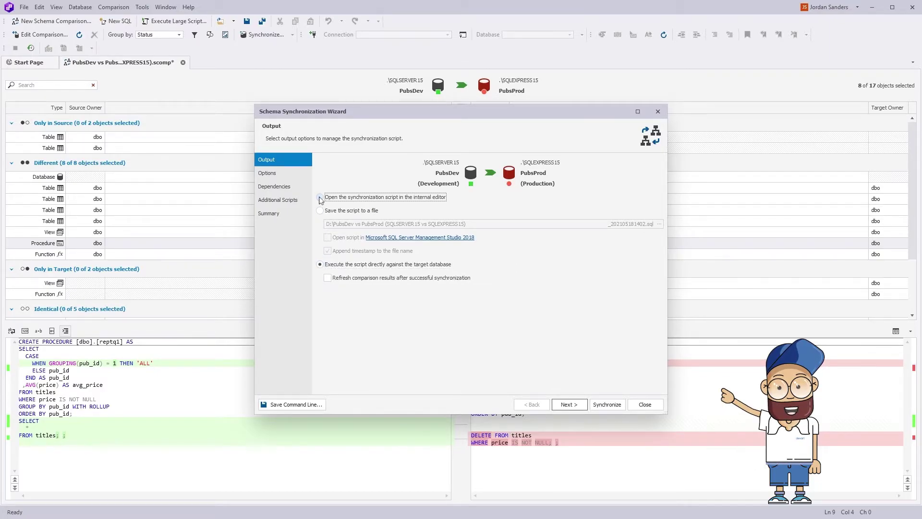
left_click(577, 405)
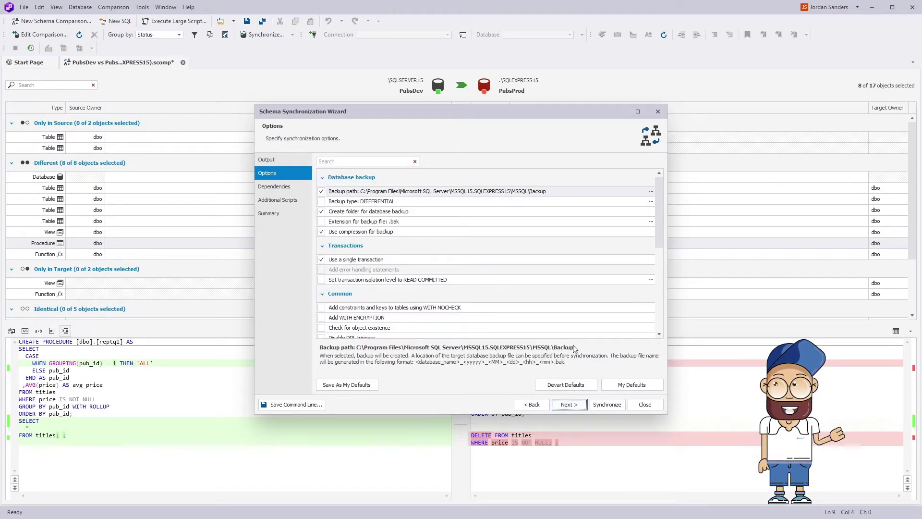
Step: Check the Backup path and Use a single transaction options, then continue to Dependencies
left_click(560, 194)
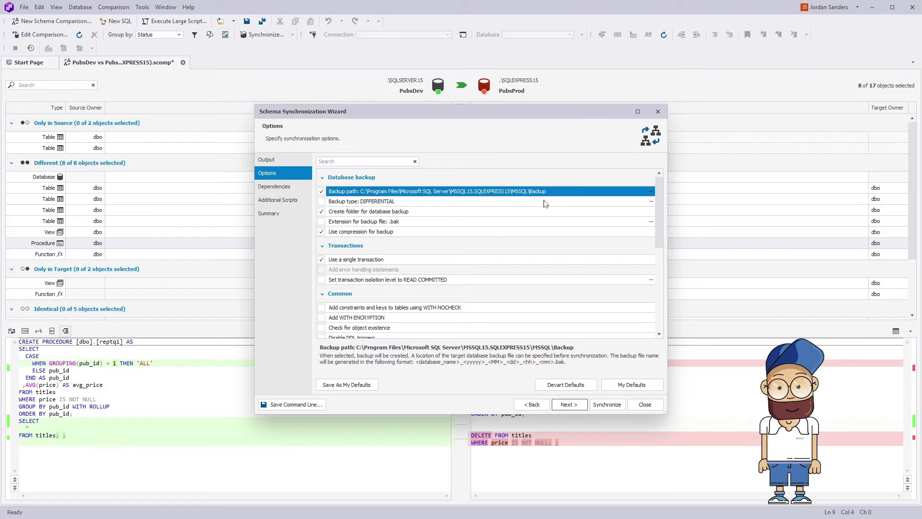
left_click(437, 260)
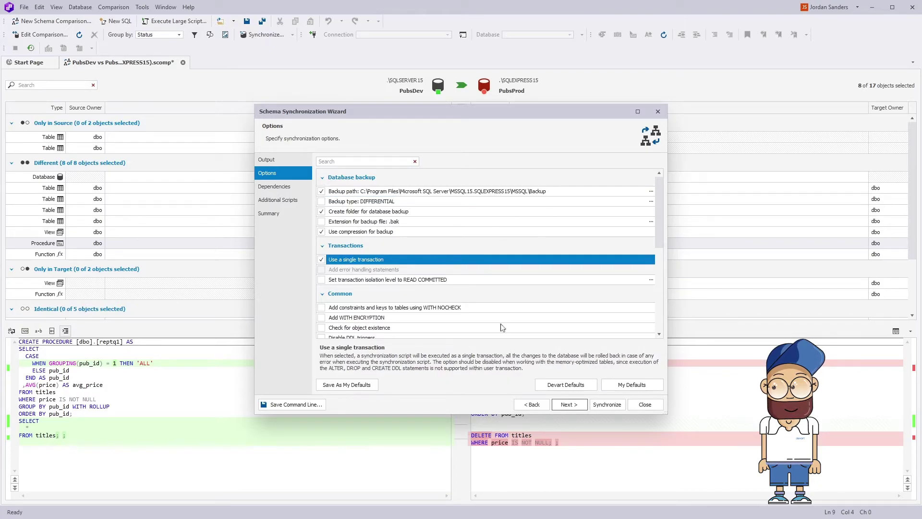
left_click(570, 404)
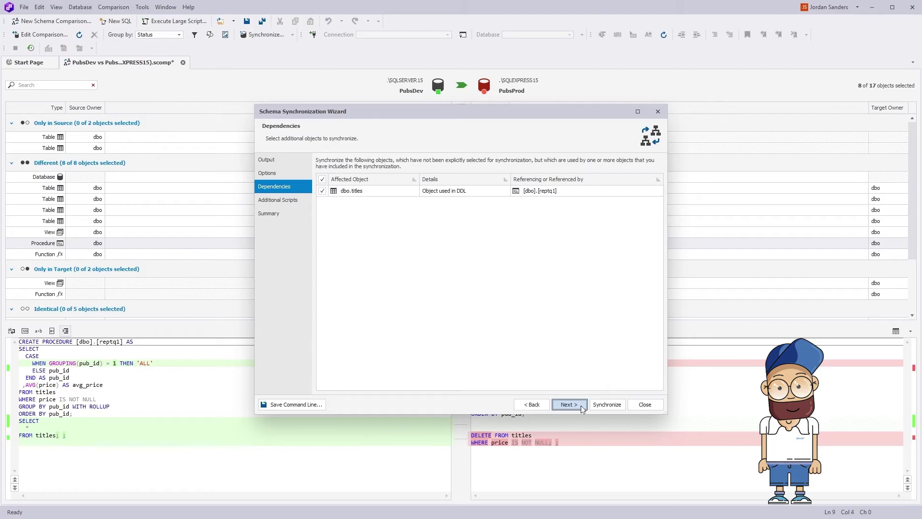
Step: Review the Drop columns and Rename objects actions in the Action Plan, then generate the script
left_click(582, 409)
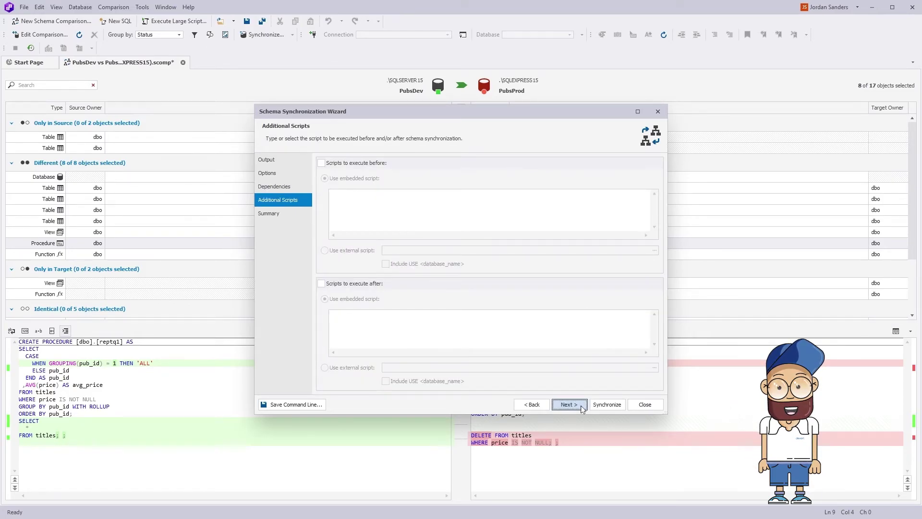
left_click(582, 409)
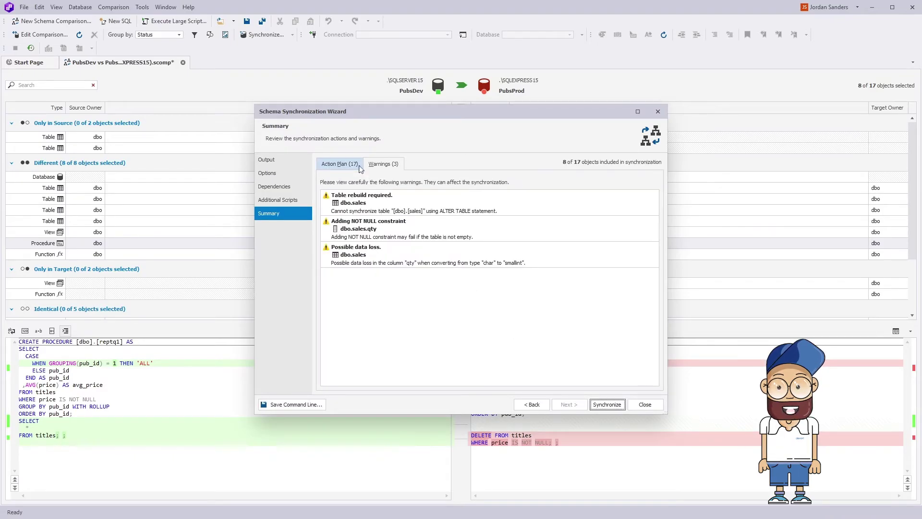
left_click(339, 163)
left_click(328, 268)
left_click(327, 294)
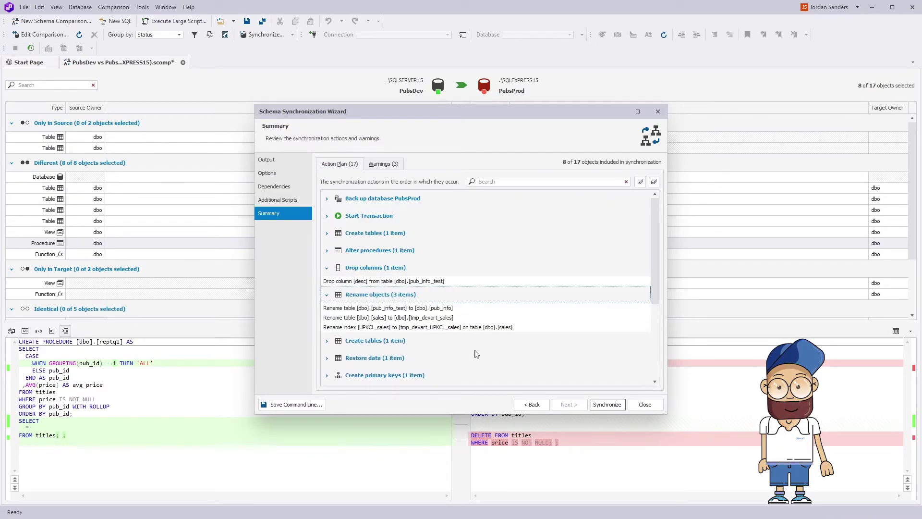
left_click(608, 404)
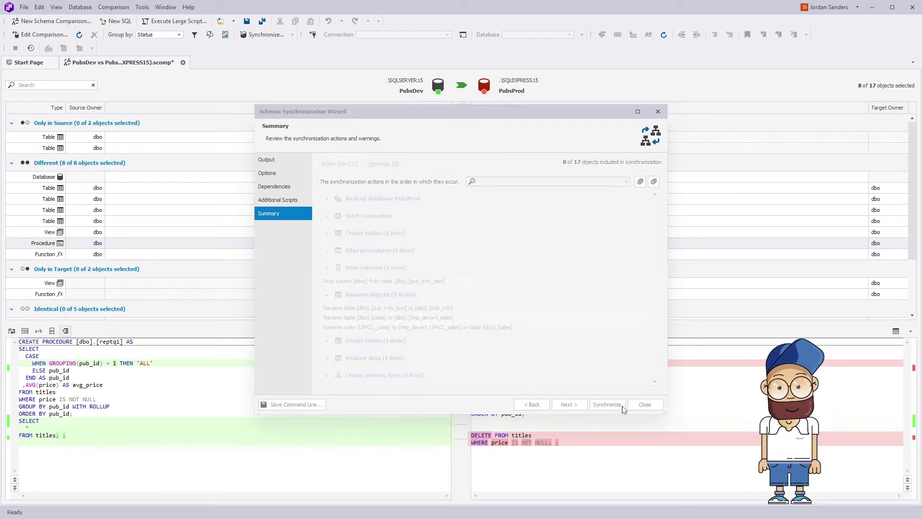
scroll(623, 409, "down", 10)
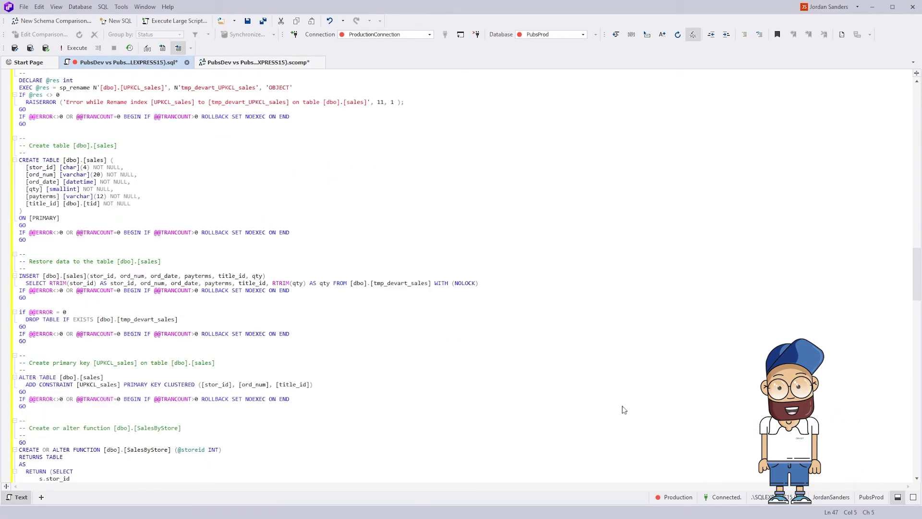
scroll(623, 409, "down", 13)
scroll(623, 409, "down", 5)
scroll(623, 409, "down", 4)
scroll(624, 409, "down", 6)
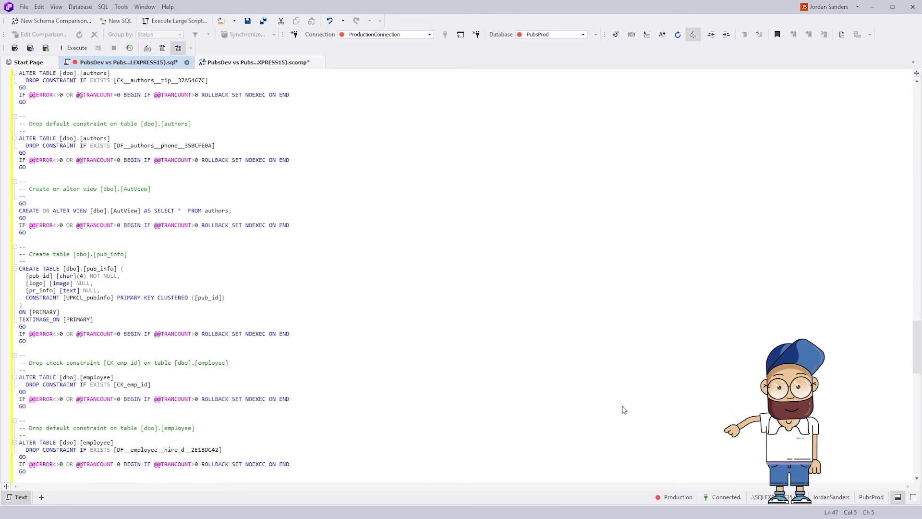
scroll(623, 410, "down", 3)
scroll(623, 410, "down", 6)
scroll(624, 409, "down", 2)
scroll(624, 410, "down", 5)
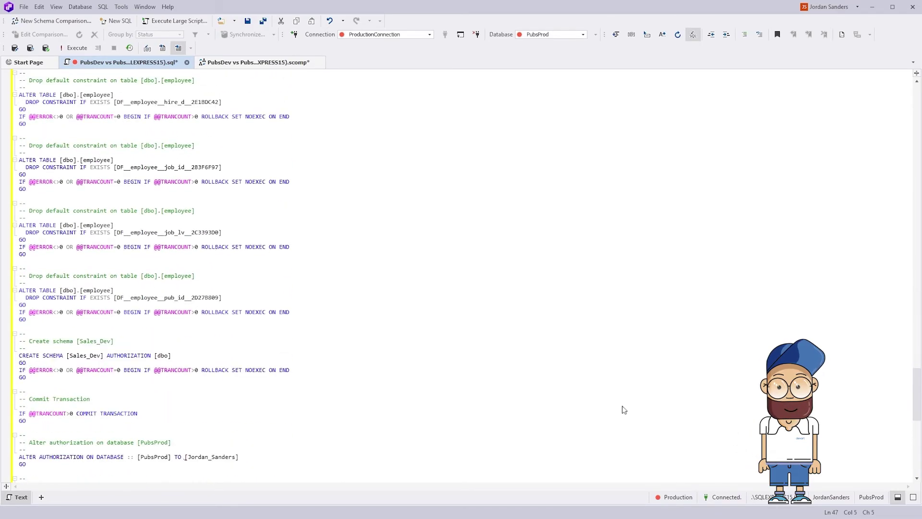
scroll(624, 410, "down", 4)
scroll(433, 289, "down", 1)
scroll(315, 206, "down", 2)
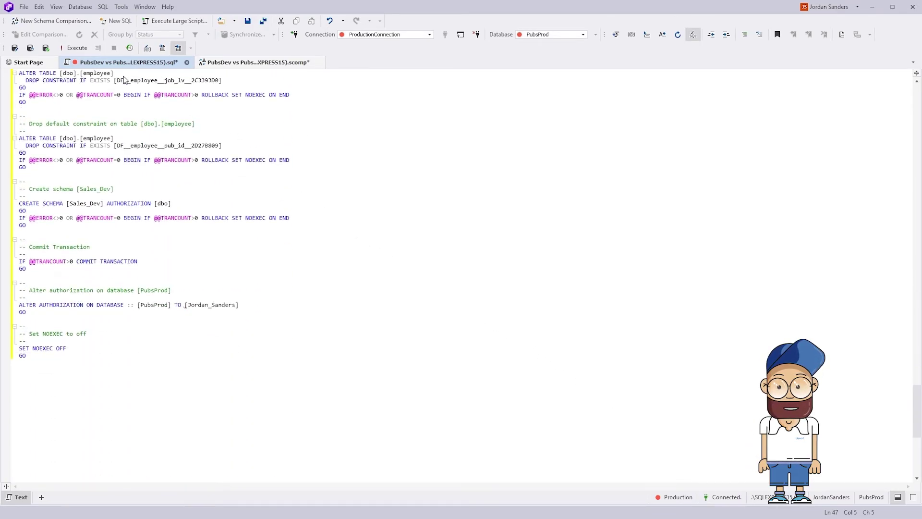
Step: Execute the generated synchronization script against PubsProd
left_click(79, 49)
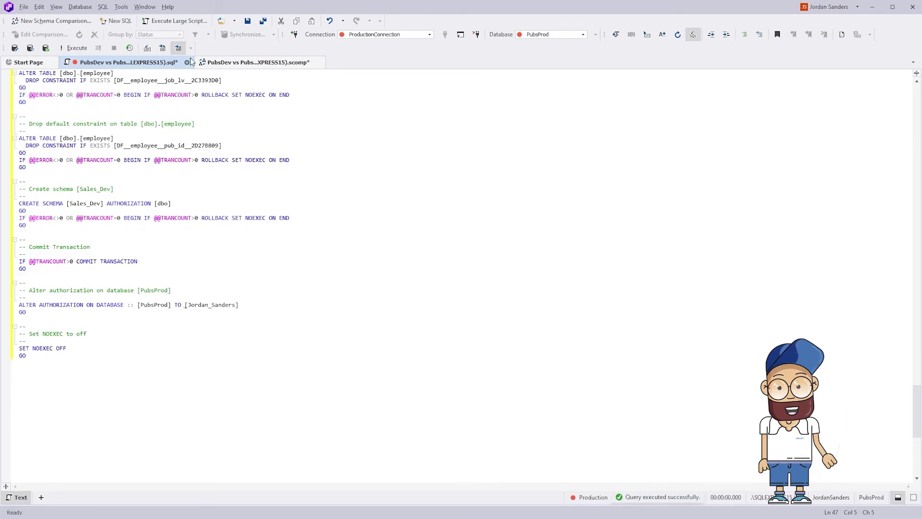
Step: Return to the PubsDev vs PubsProd comparison and refresh its results
left_click(270, 64)
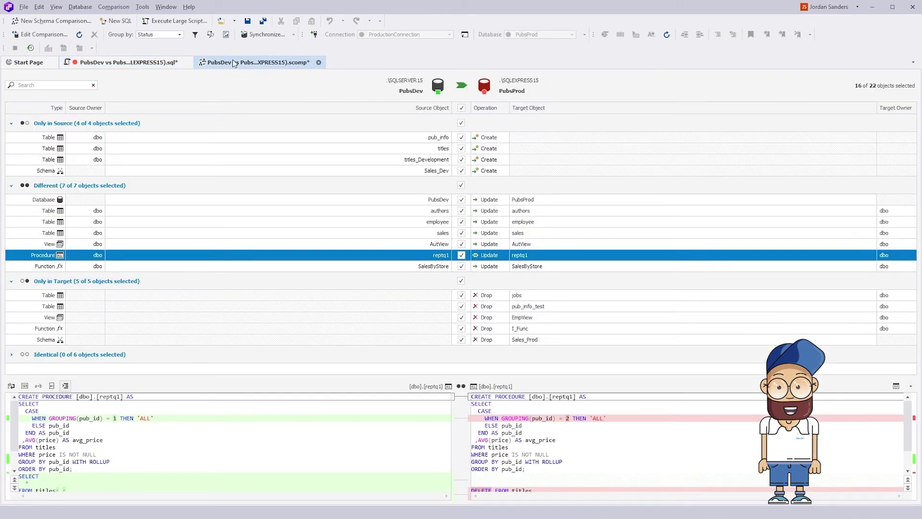
left_click(80, 36)
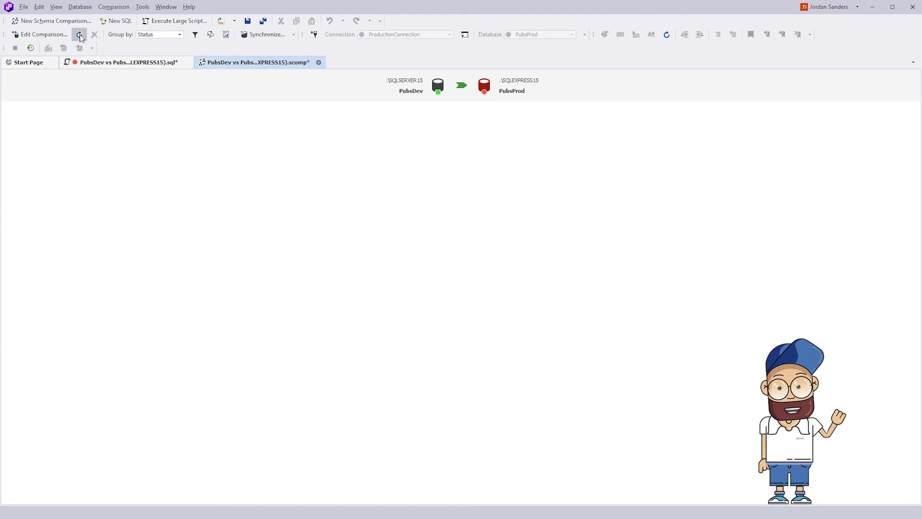